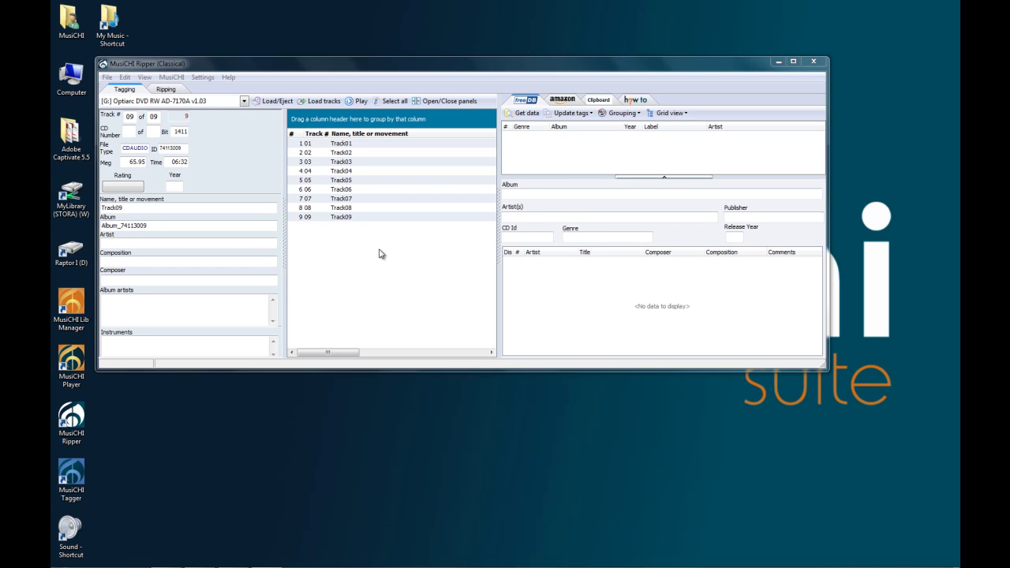
Retrieve the loaded CD's album and track information from freeDB and highlight its CD ID.
drag(341, 64, 392, 27)
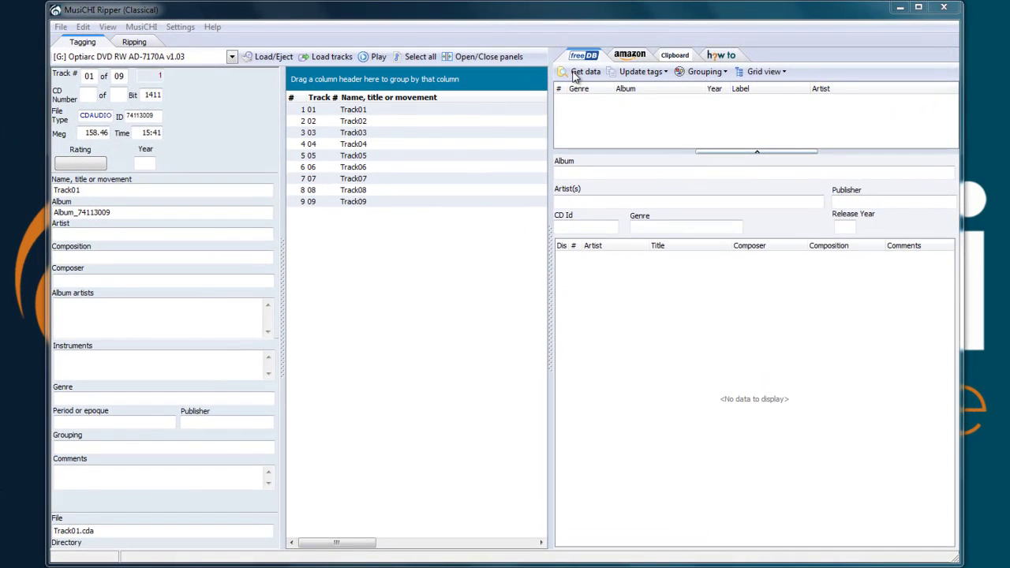
click(584, 72)
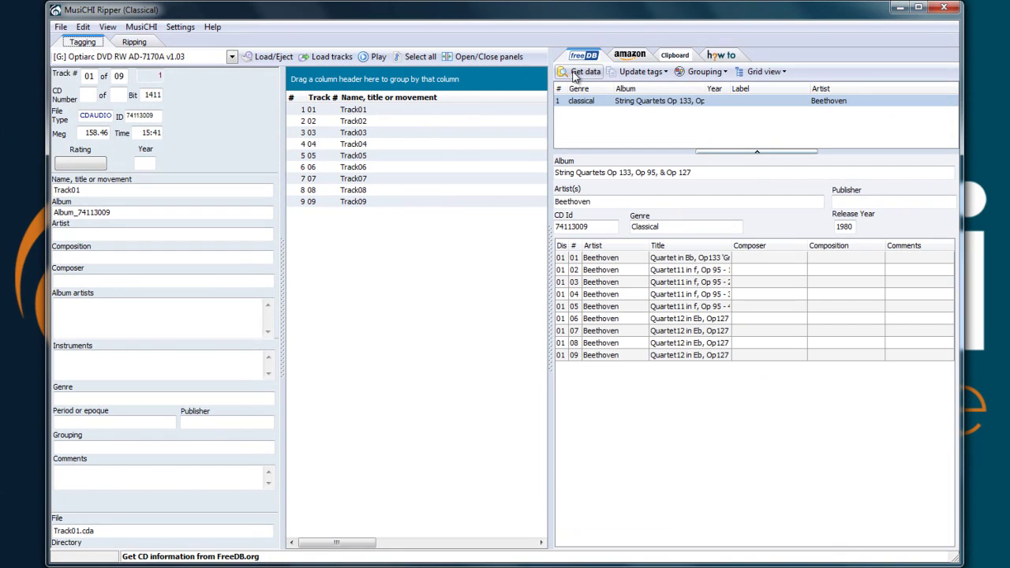
click(596, 226)
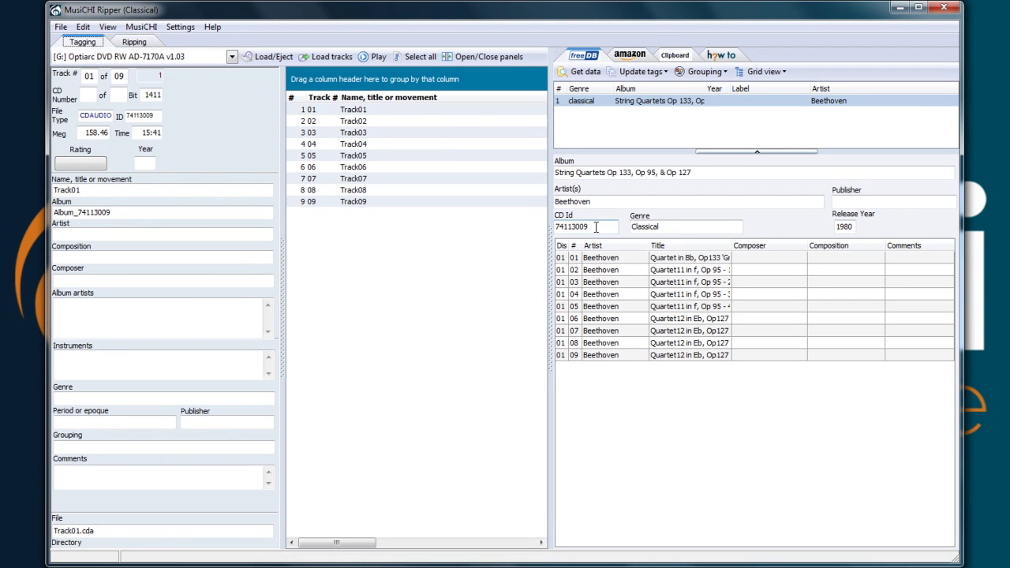
drag(595, 226, 537, 236)
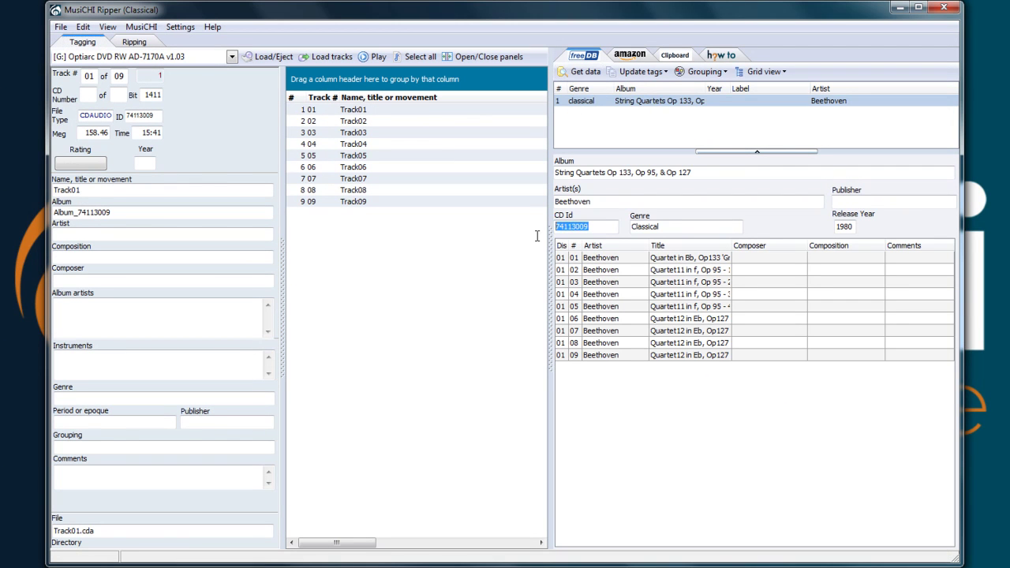
Search Amazon for the CD with the terms String Quartets Talich Beethoven, leaving out the opus numbers.
click(631, 57)
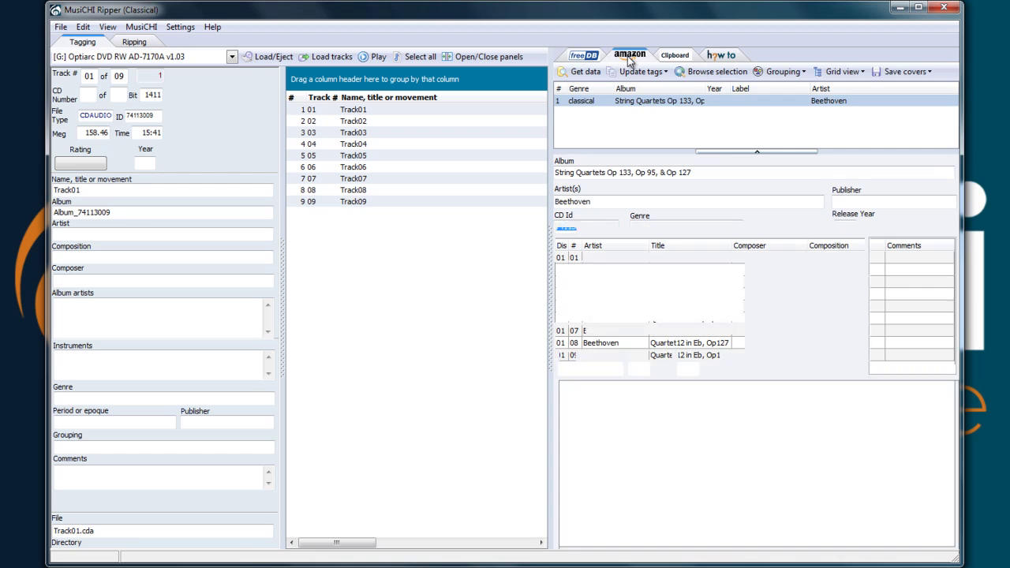
click(582, 71)
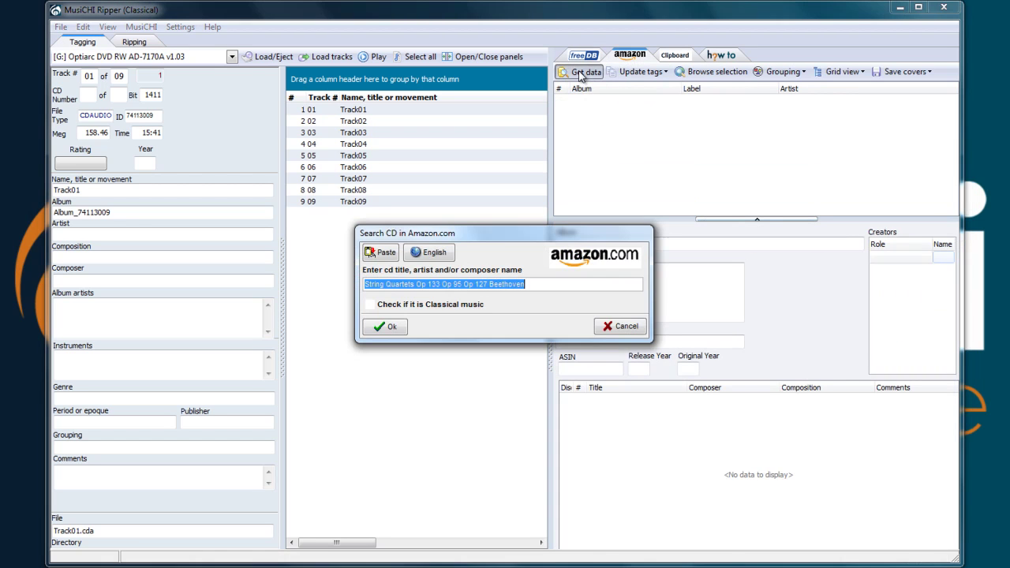
click(419, 286)
drag(420, 286, 490, 288)
key(Delete)
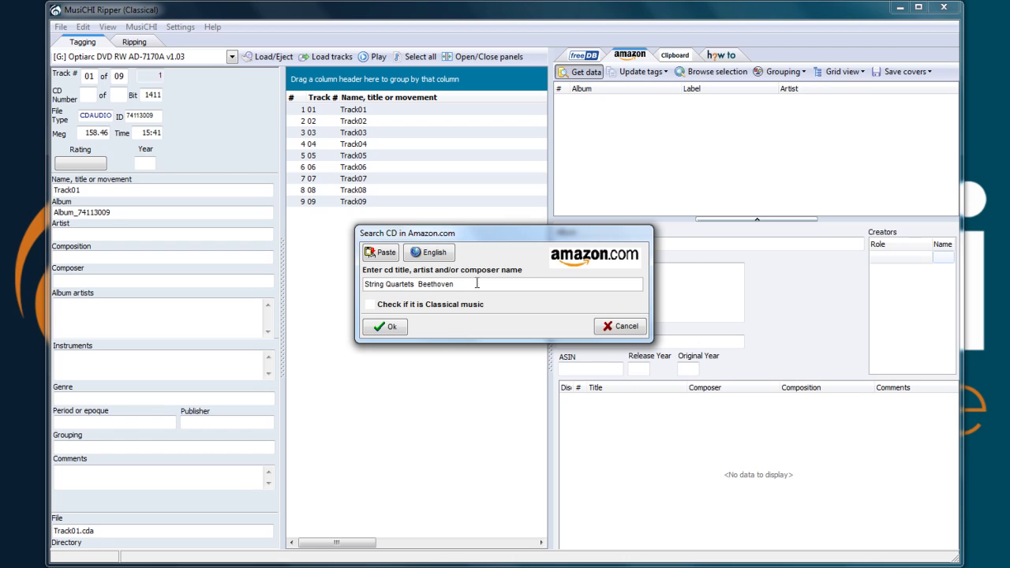
text(Talich)
click(383, 328)
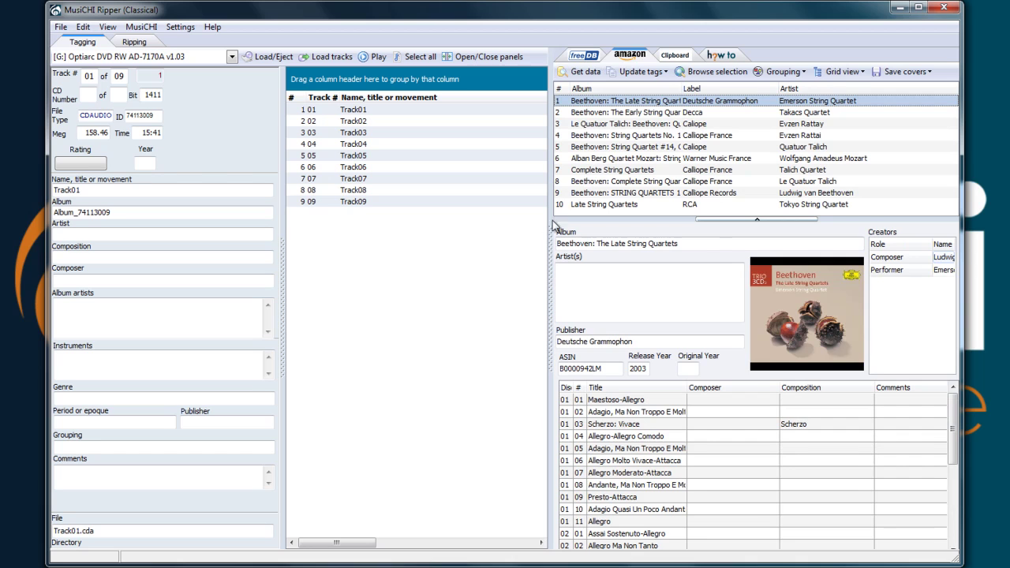
Open the Amazon product page of Beethoven: Complete String Quartets by Le Quatuor Talich and copy its ASIN.
click(579, 182)
double_click(455, 10)
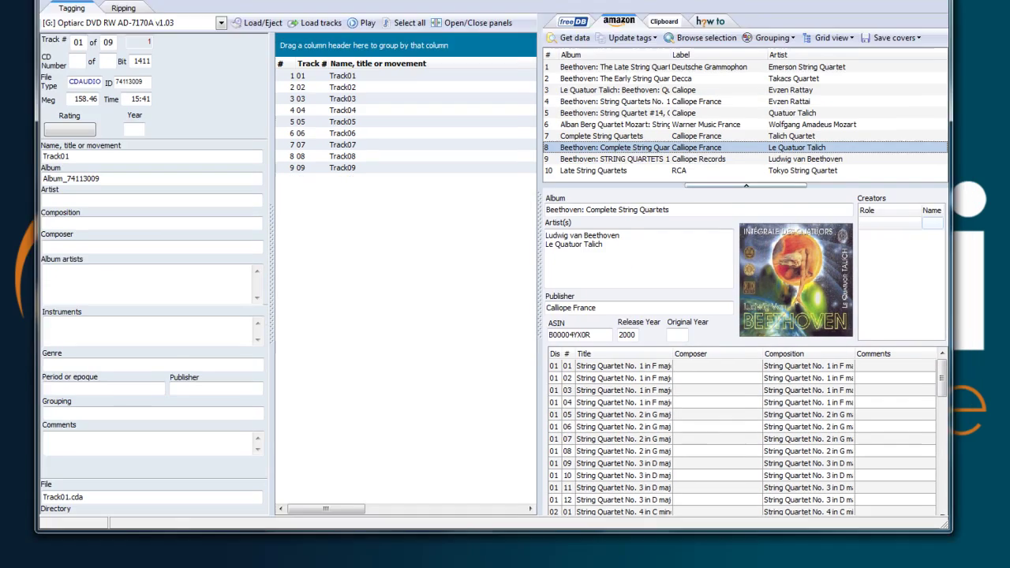
double_click(455, 10)
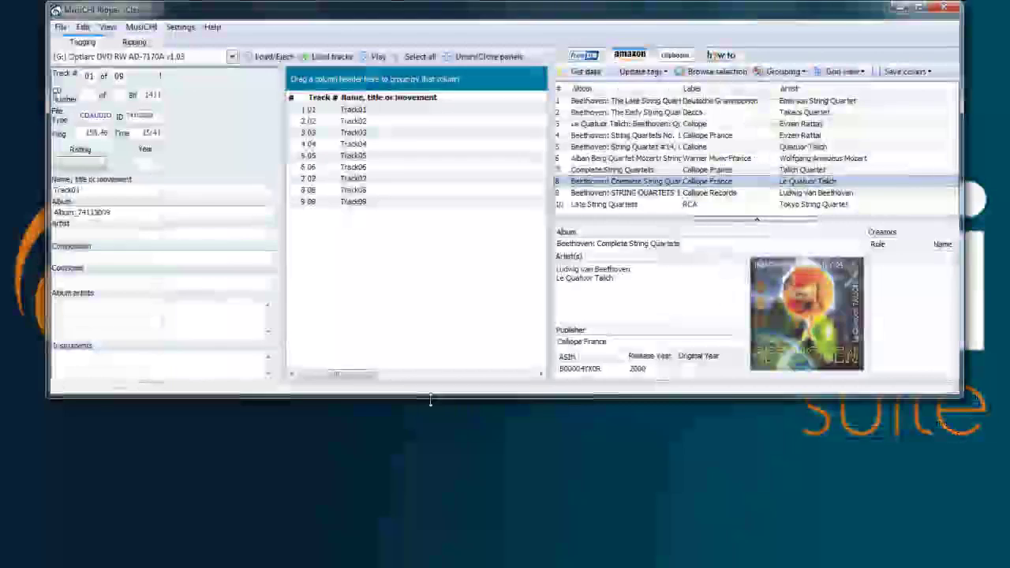
click(708, 72)
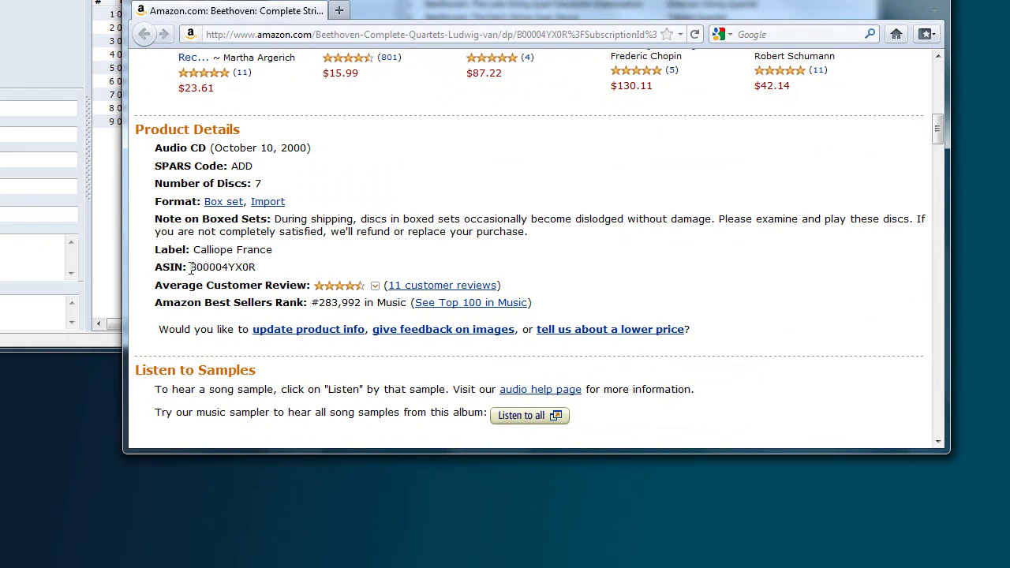
drag(190, 269, 254, 268)
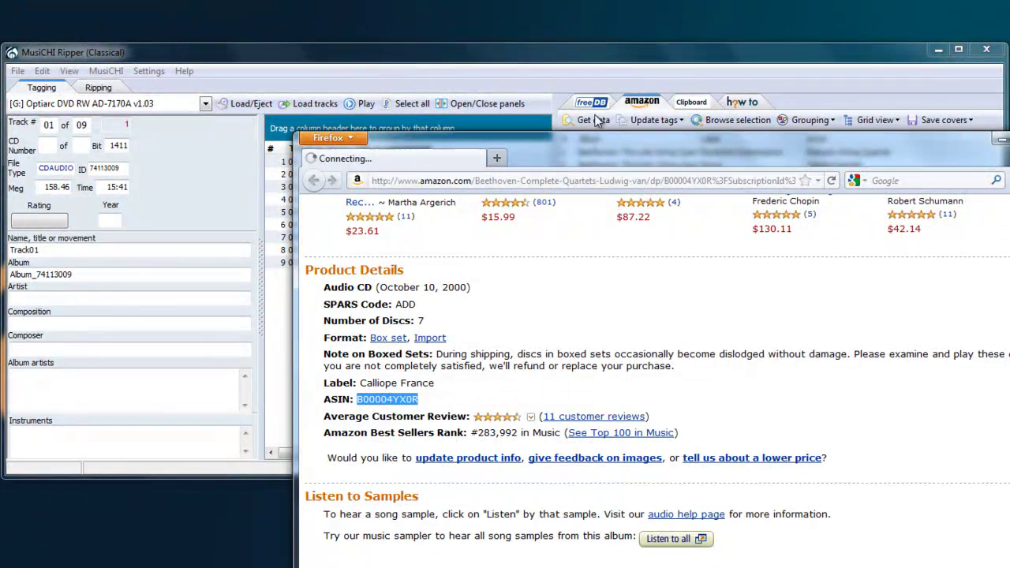
Return to MusiCHI Ripper, search Amazon with the copied ASIN B00004YX0R, and highlight the ASIN of the retrieved album.
click(610, 52)
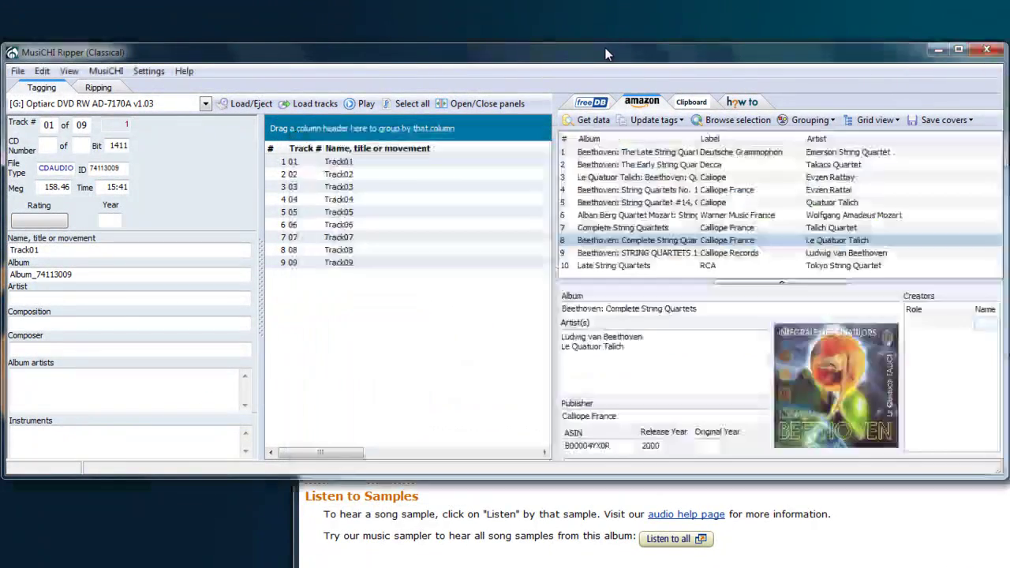
click(581, 123)
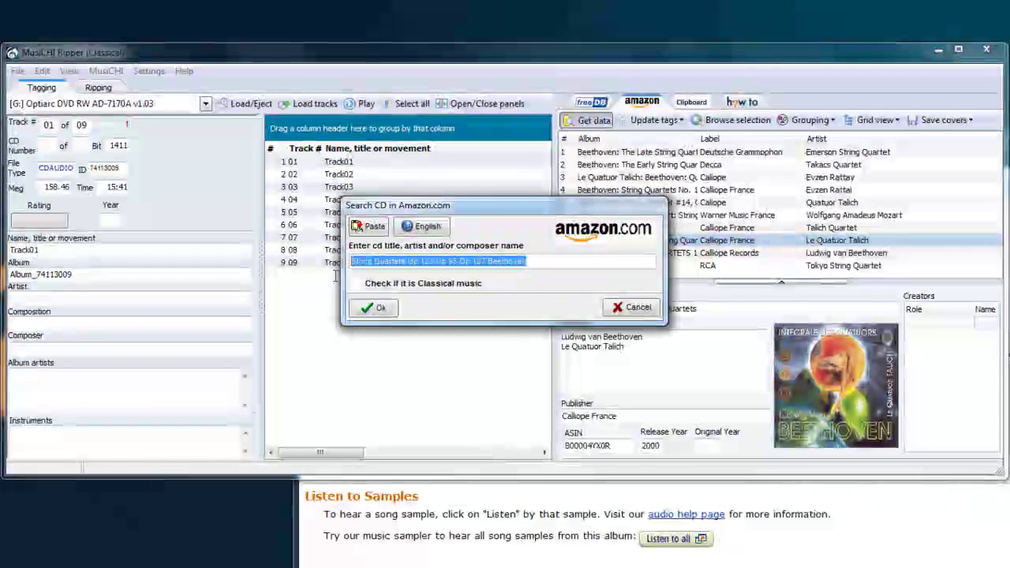
click(368, 229)
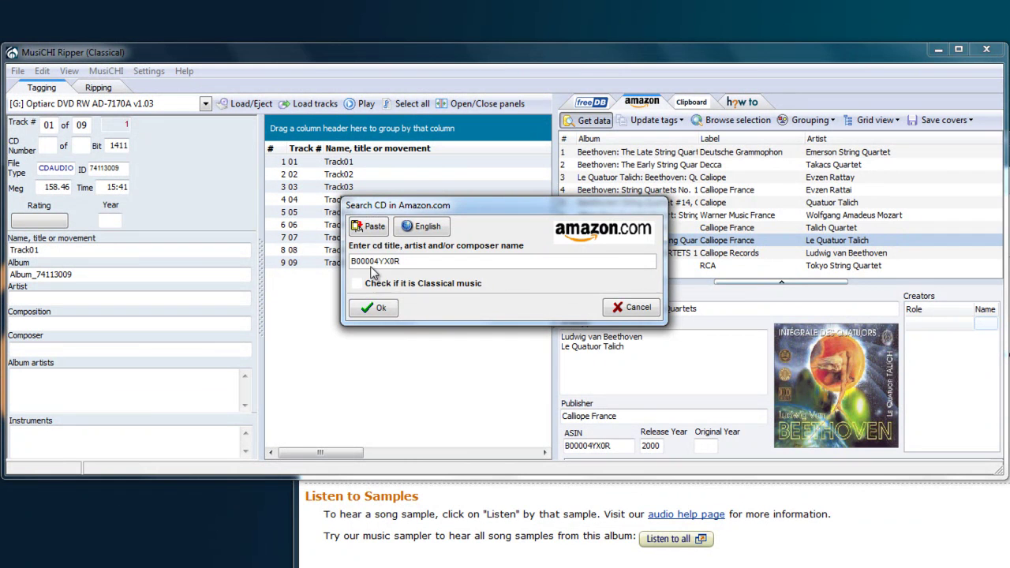
click(370, 307)
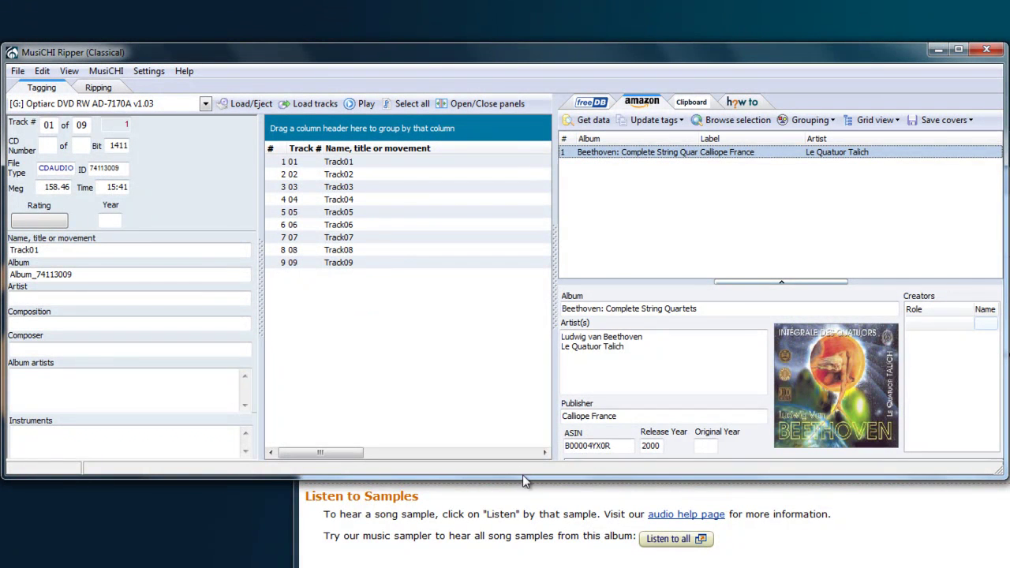
drag(522, 479, 523, 562)
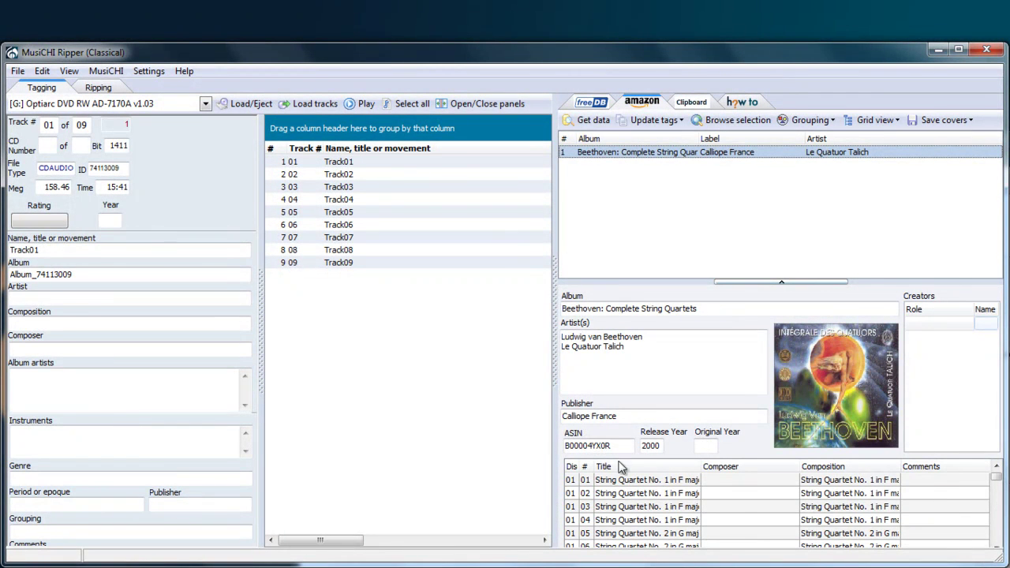
drag(613, 446, 539, 444)
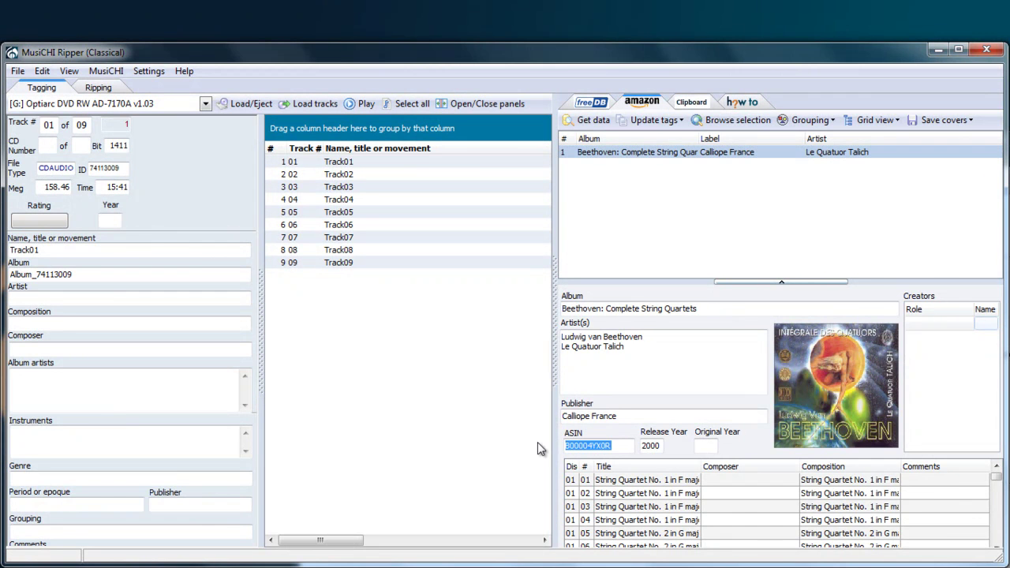
Switch to iTunes and copy all nine tracks of the Beethoven CD.
click(691, 104)
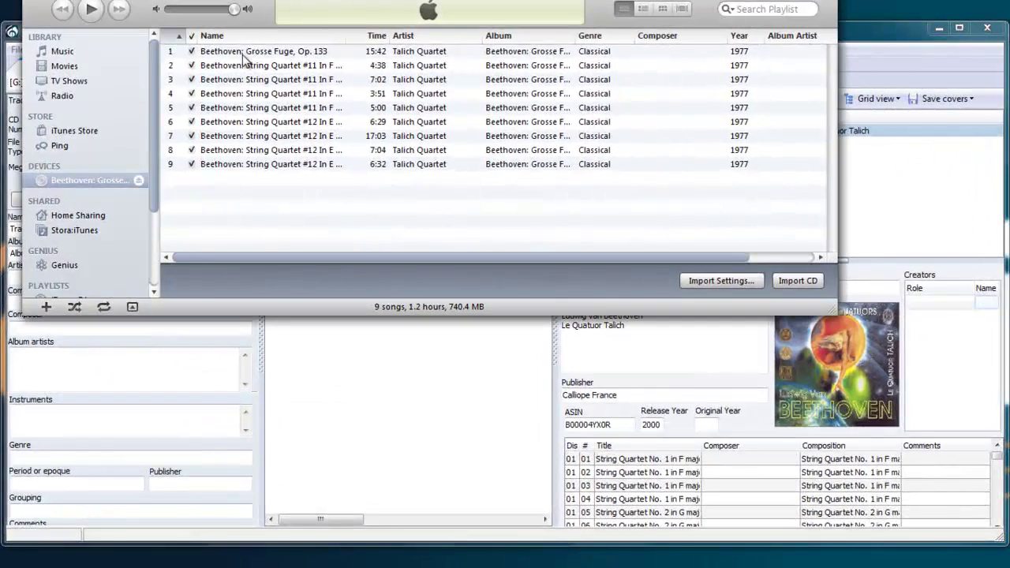
click(243, 54)
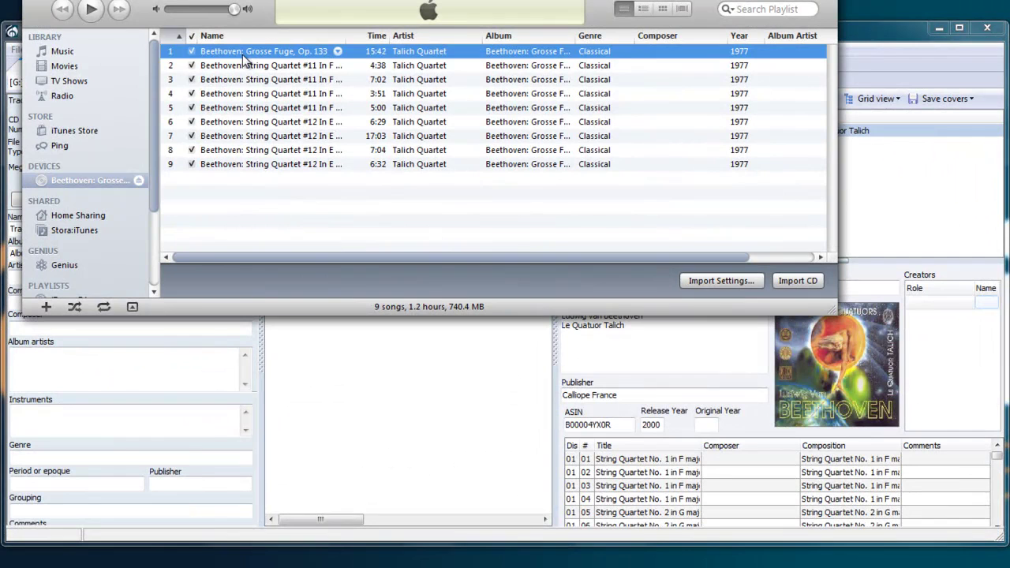
shift+click(256, 166)
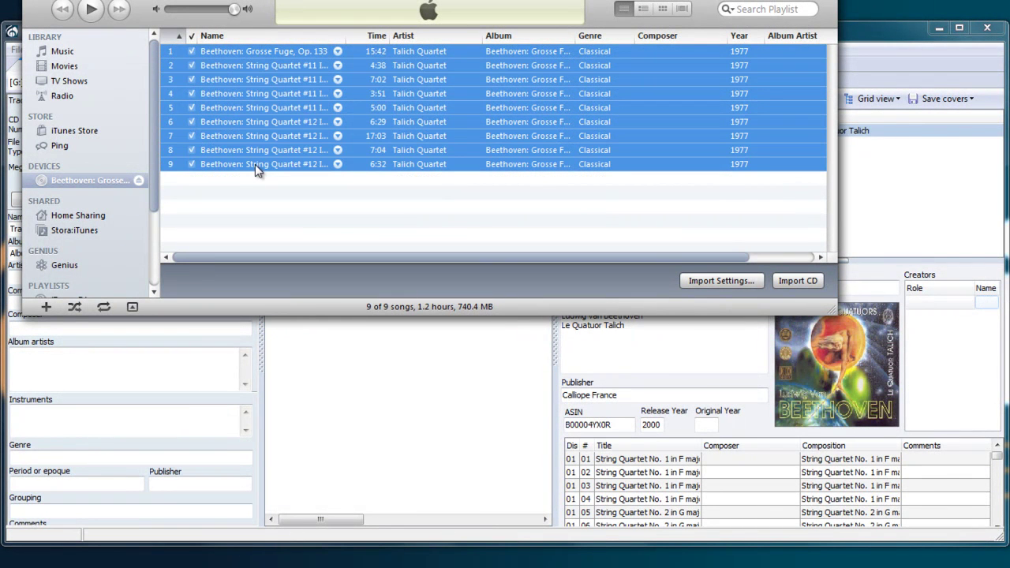
right_click(271, 119)
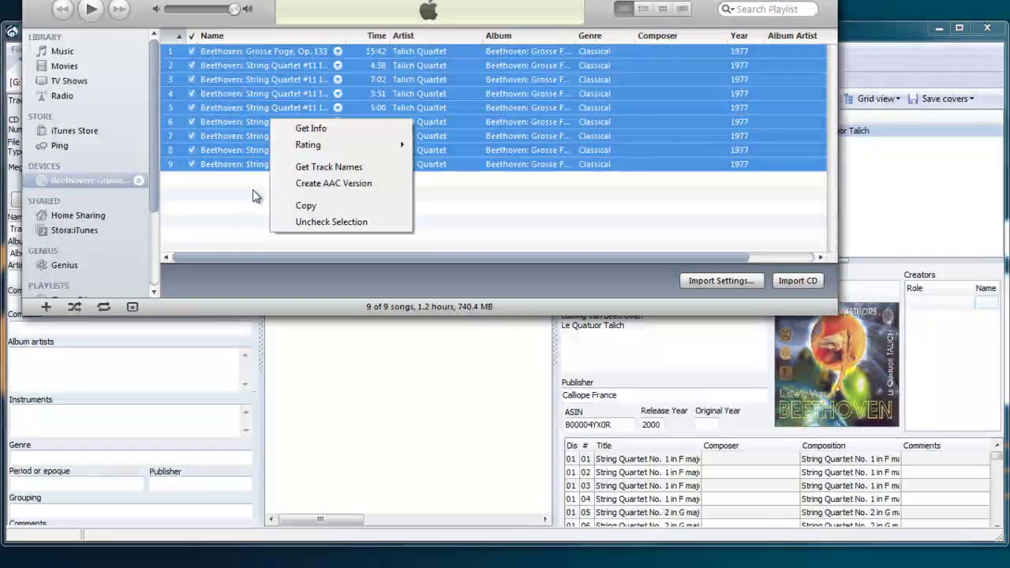
click(302, 206)
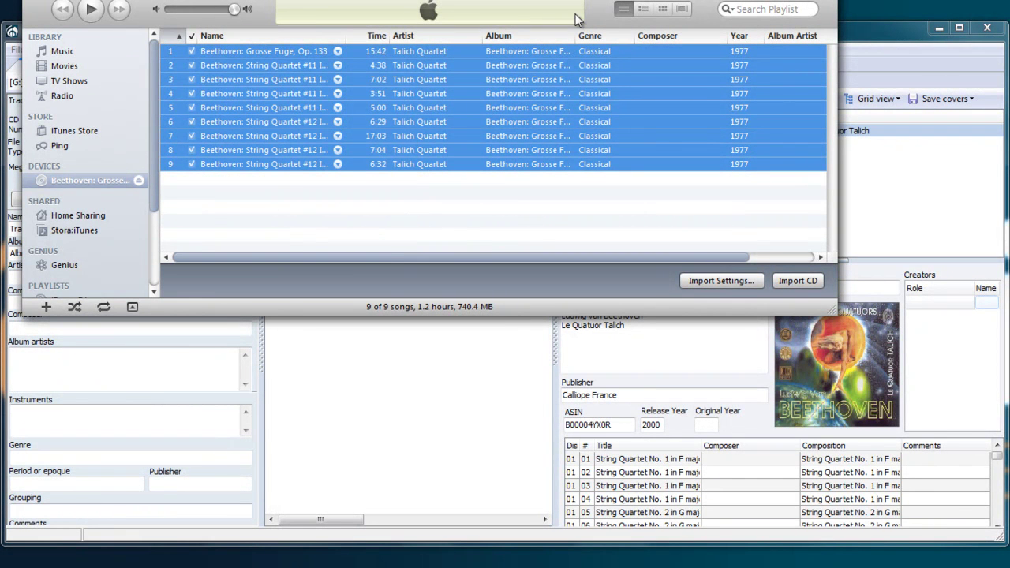
Switch back to MusiCHI Ripper and load the copied track list from the clipboard.
click(881, 40)
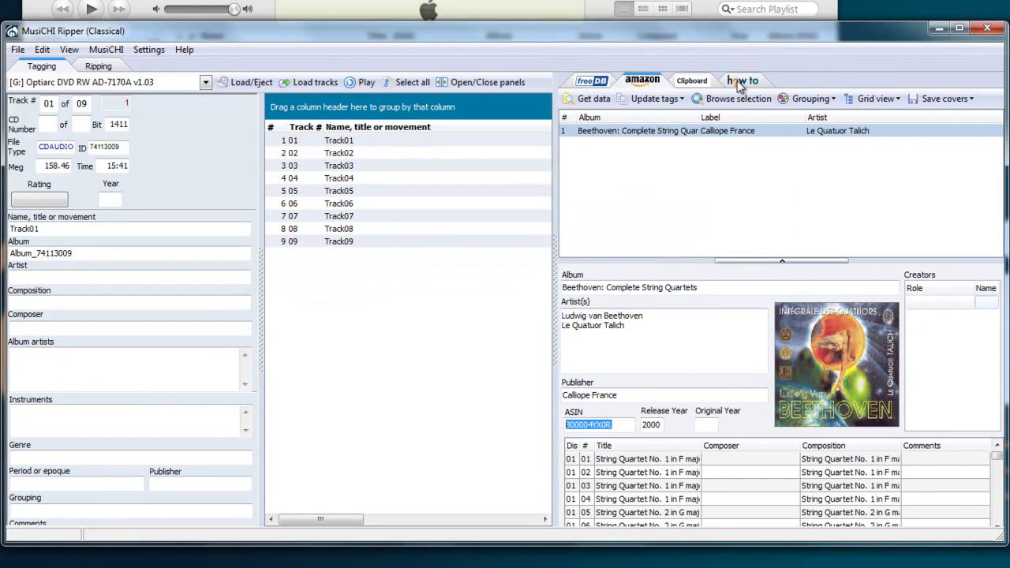
click(690, 80)
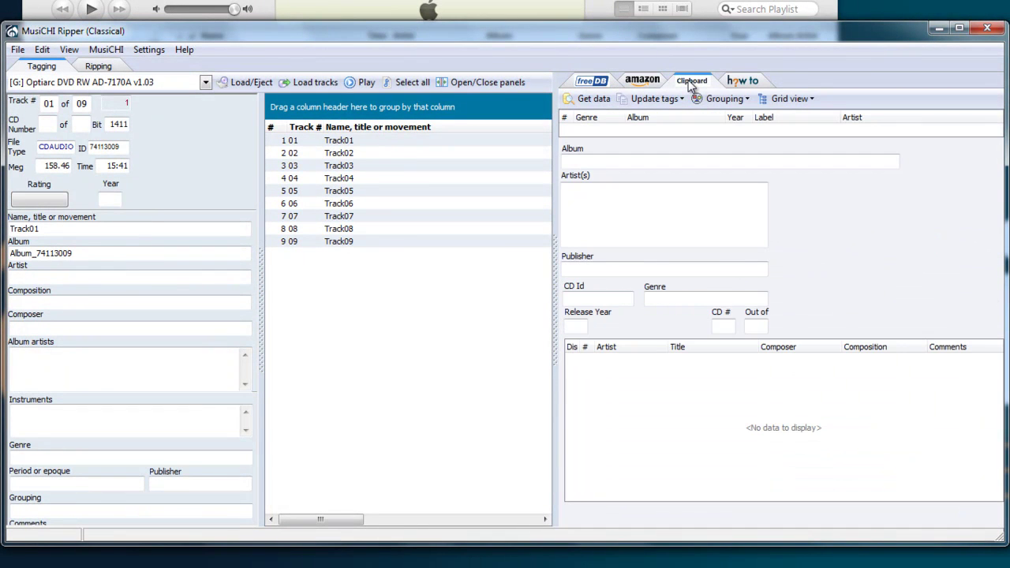
click(591, 100)
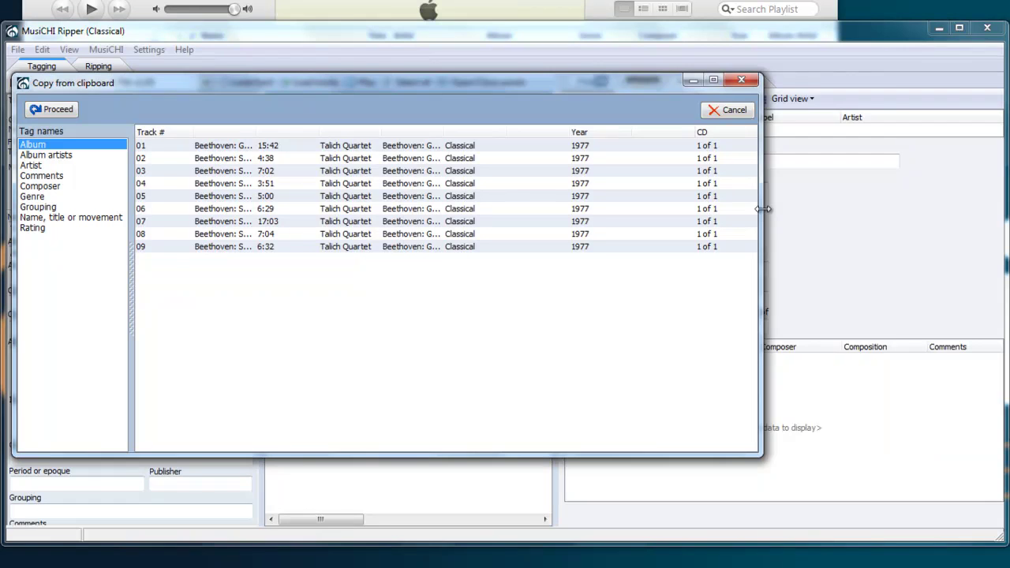
Assign the Name, title or movement tag to the track title column and the Artist tag to the Talich Quartet column.
drag(764, 209, 892, 211)
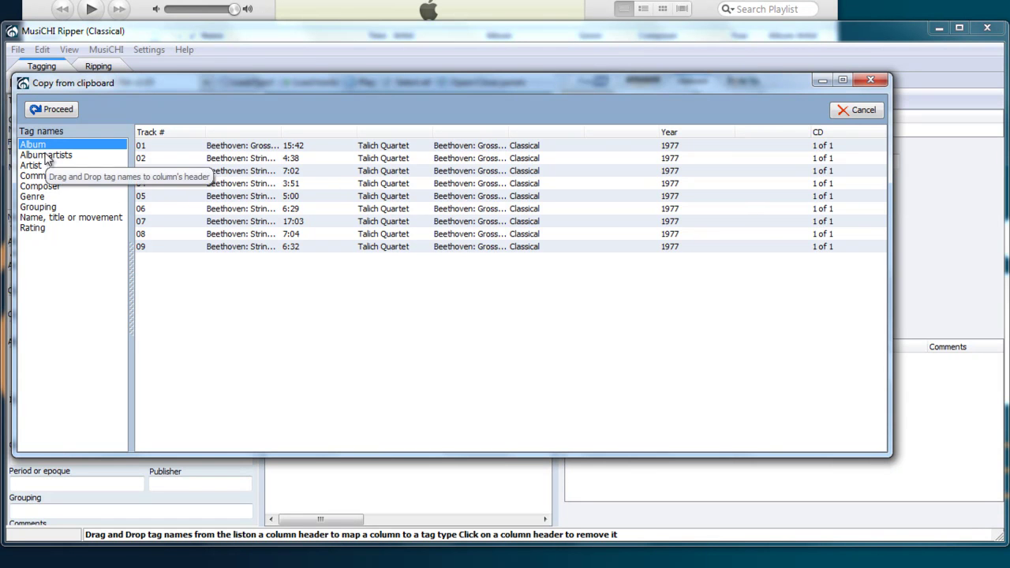
drag(285, 135, 497, 137)
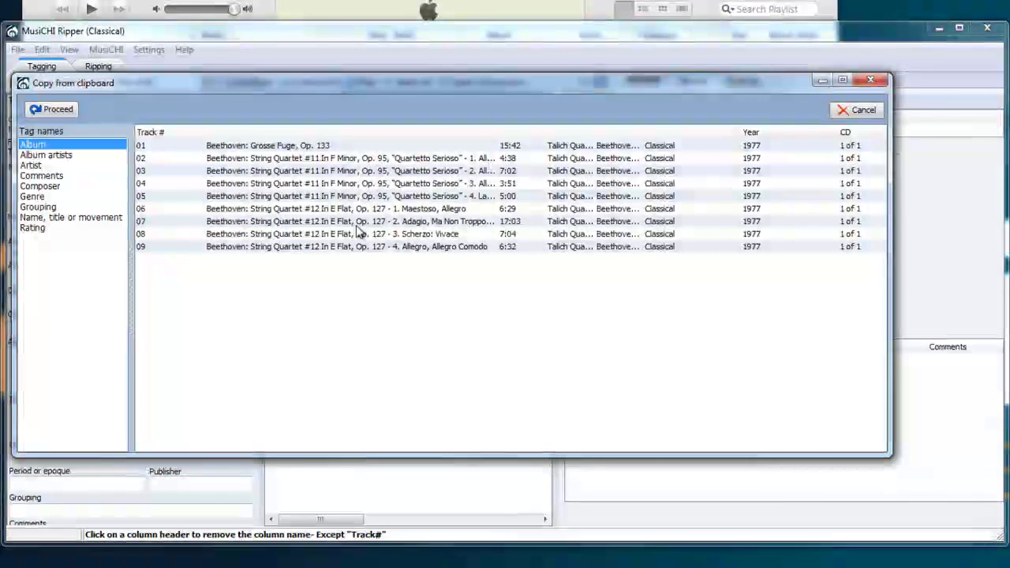
drag(59, 219, 239, 131)
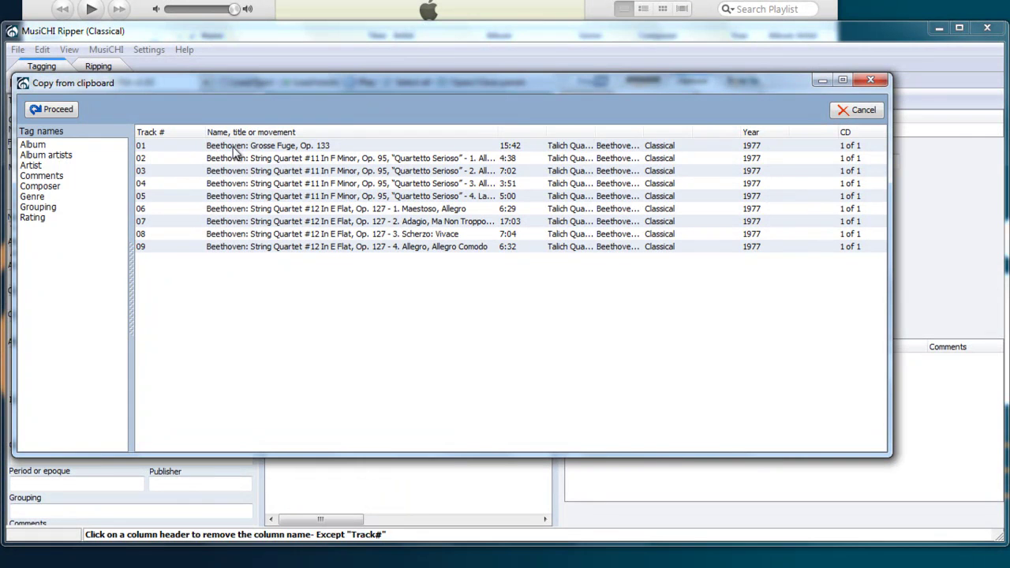
drag(53, 165, 567, 134)
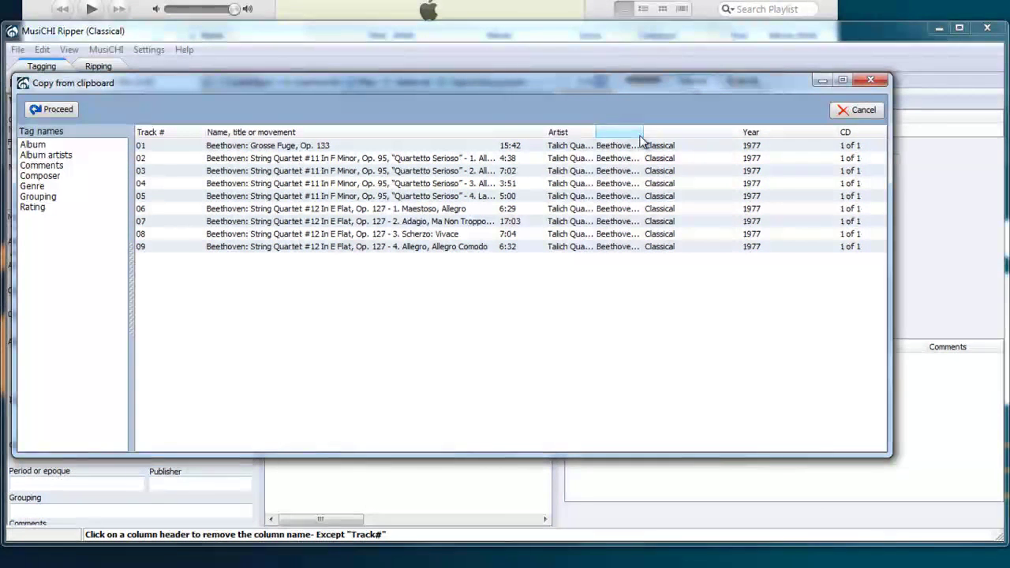
Assign the Album and Genre tags to their matching columns and import the clipboard data, accepting column 3 without a header.
drag(642, 133, 812, 133)
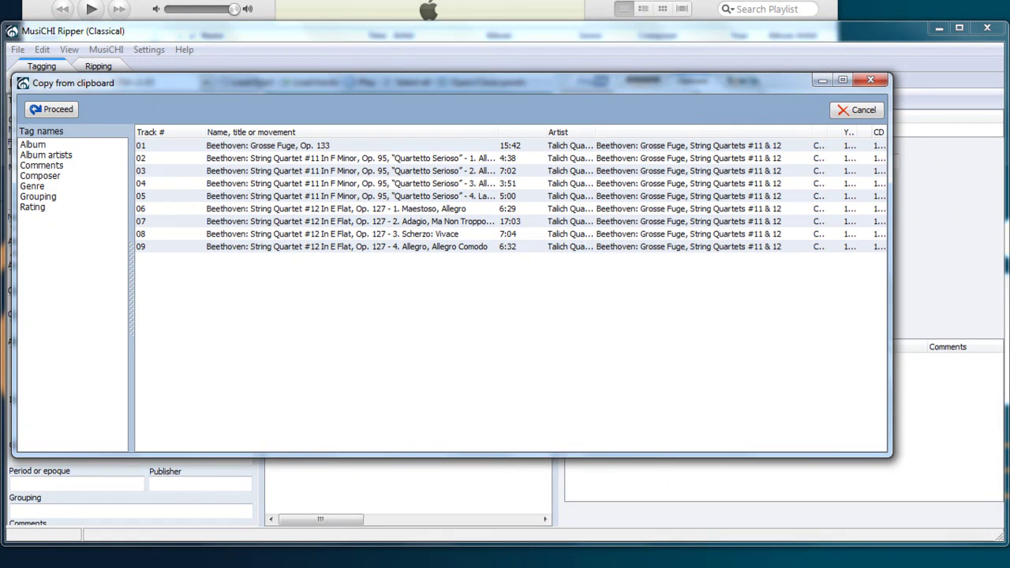
drag(35, 145, 642, 141)
drag(812, 133, 667, 133)
drag(40, 172, 683, 135)
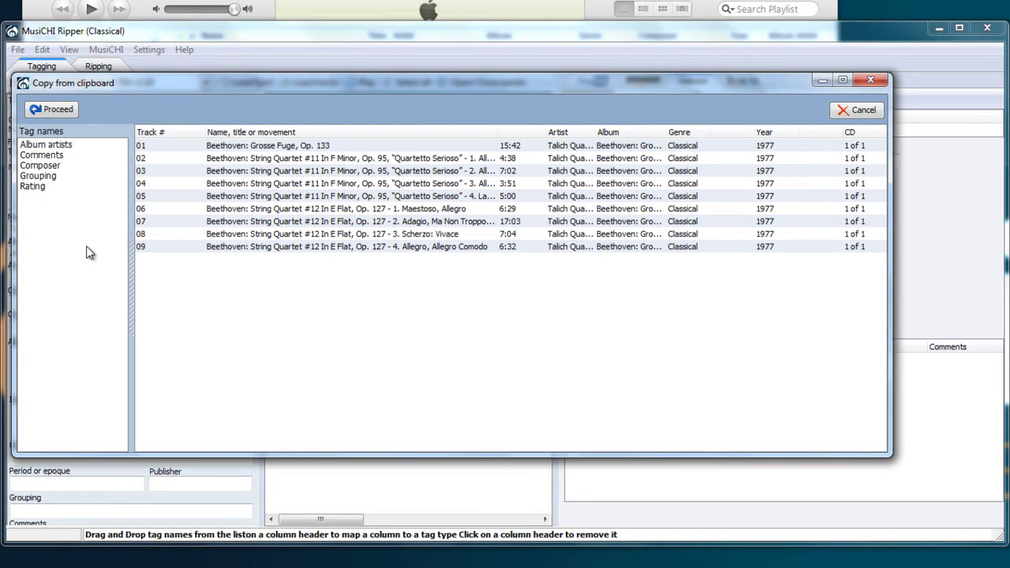
click(51, 109)
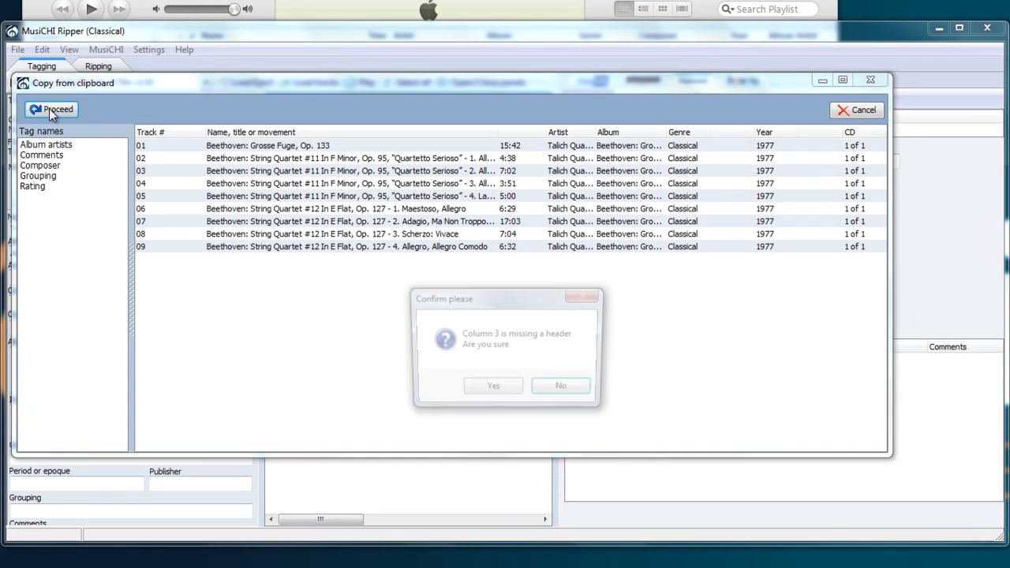
click(491, 390)
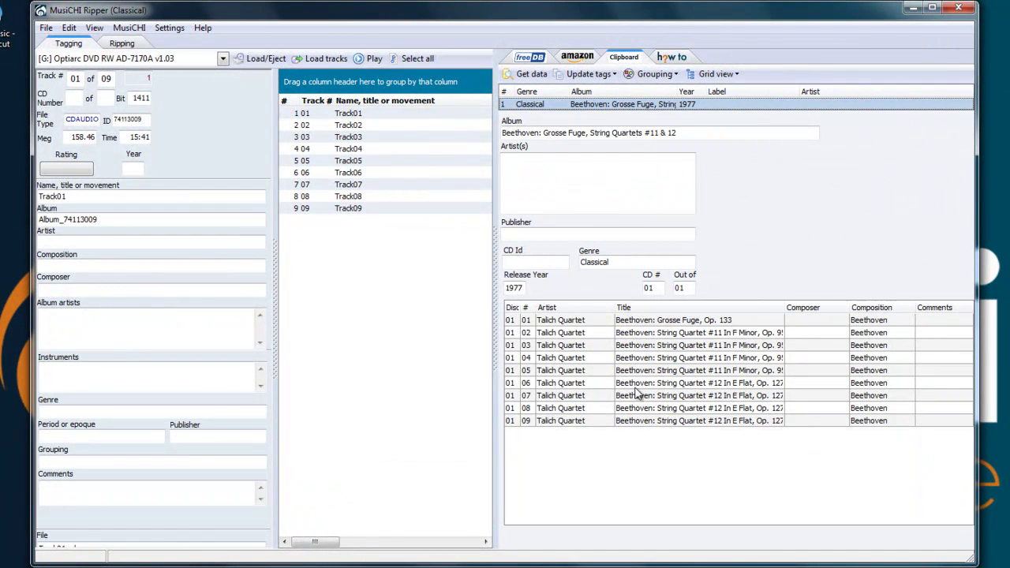
Return to the Amazon results for the Complete String Quartets and group the album's tracks by disc number.
click(577, 58)
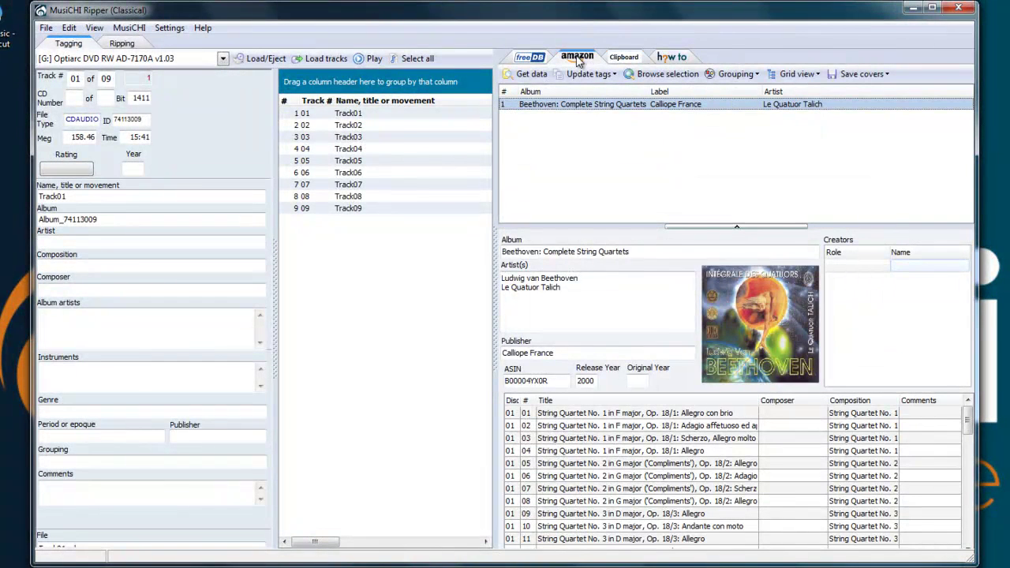
click(525, 60)
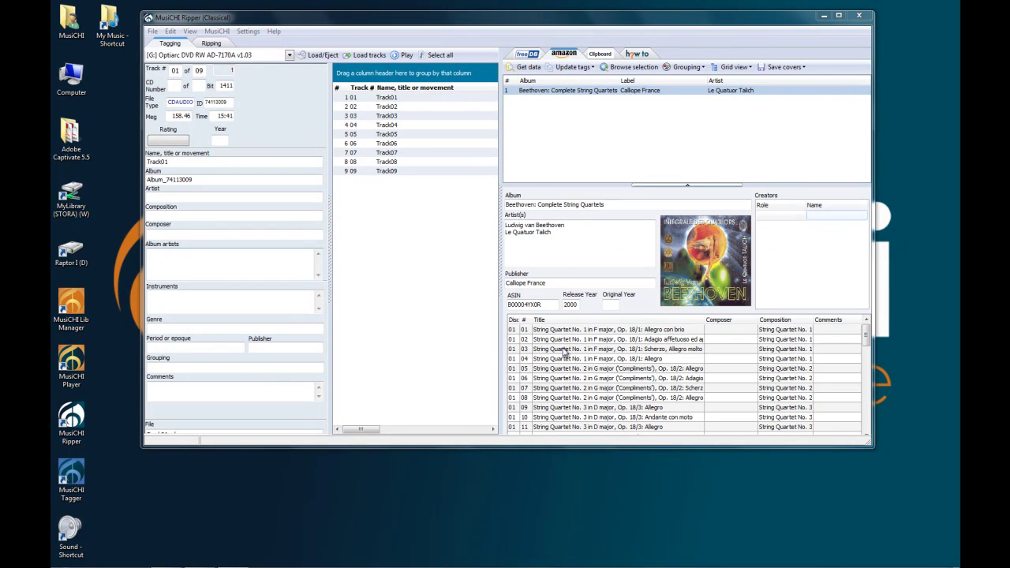
mouse_move(517, 325)
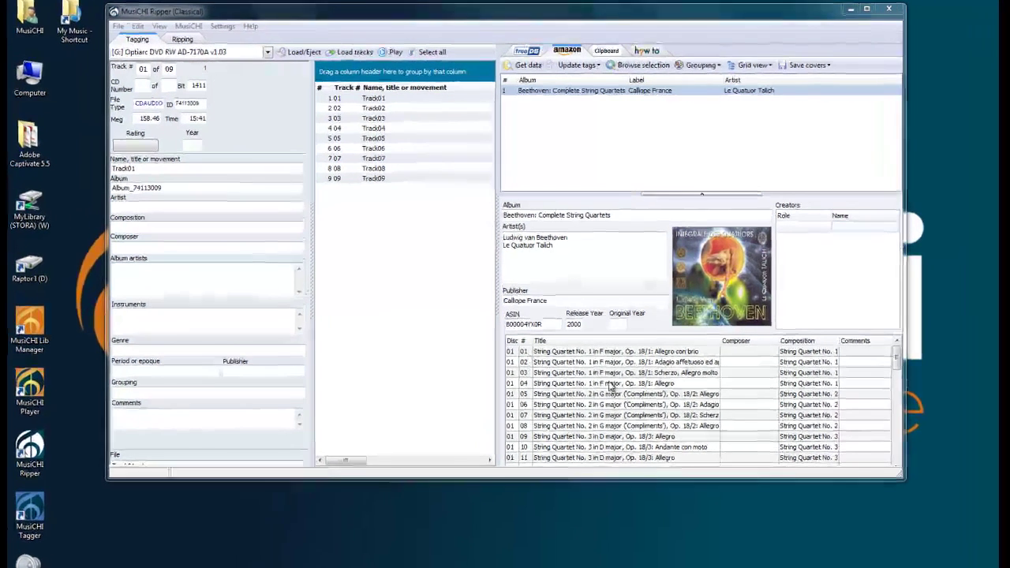
right_click(605, 360)
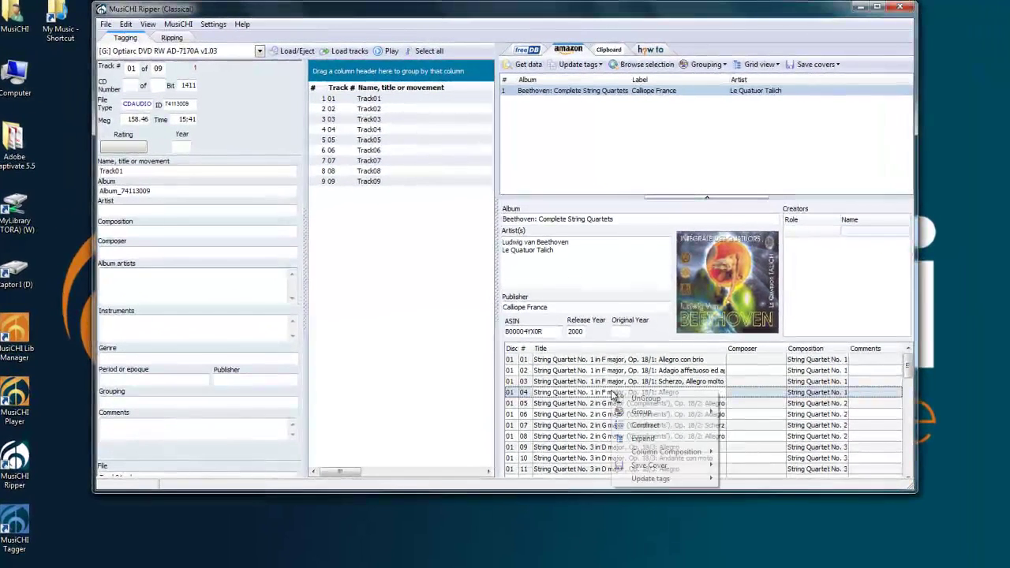
mouse_move(653, 412)
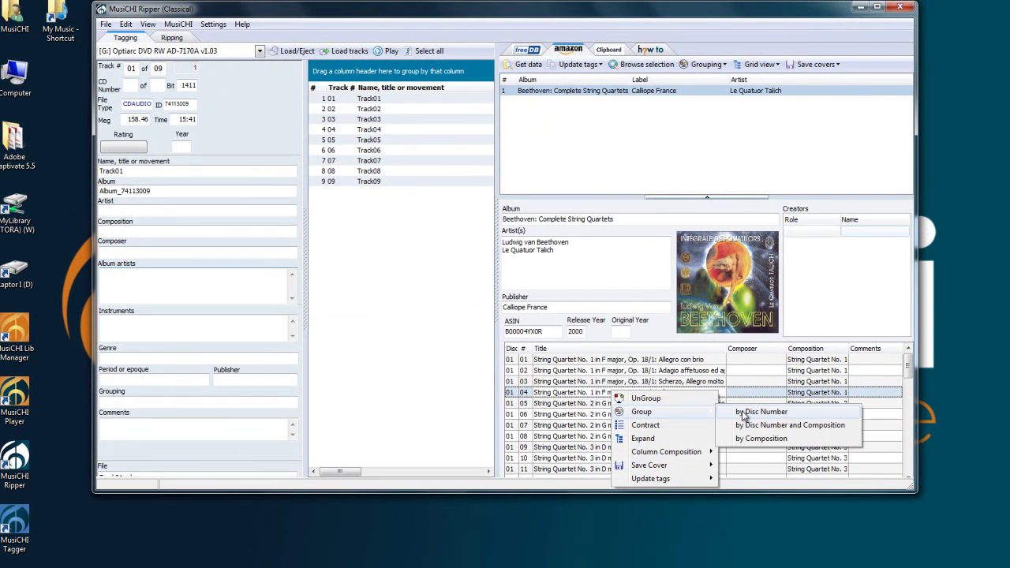
click(742, 413)
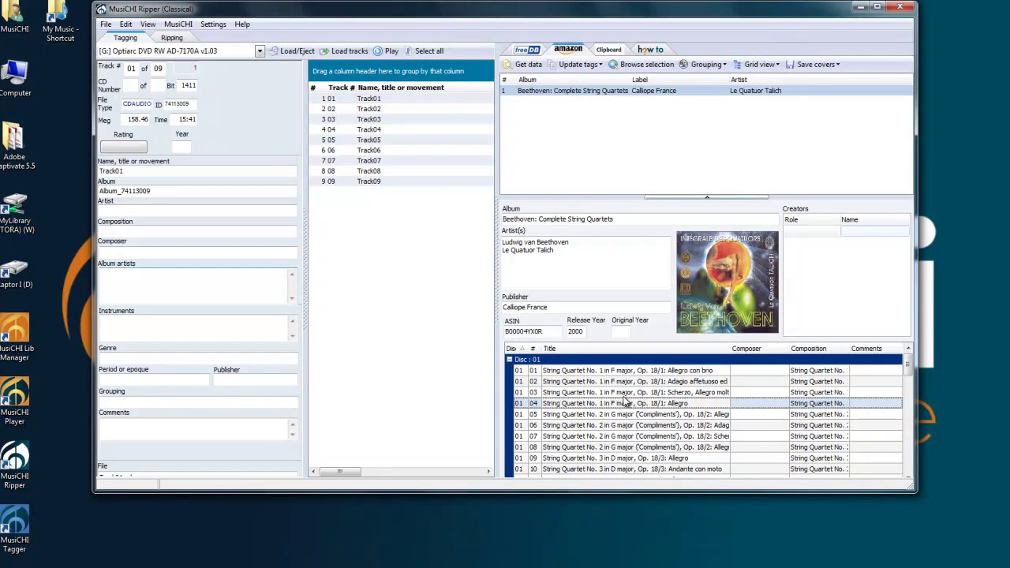
Contract all disc groups, expand only Disc 03, and make the window taller to fit its full track list.
right_click(592, 386)
click(629, 419)
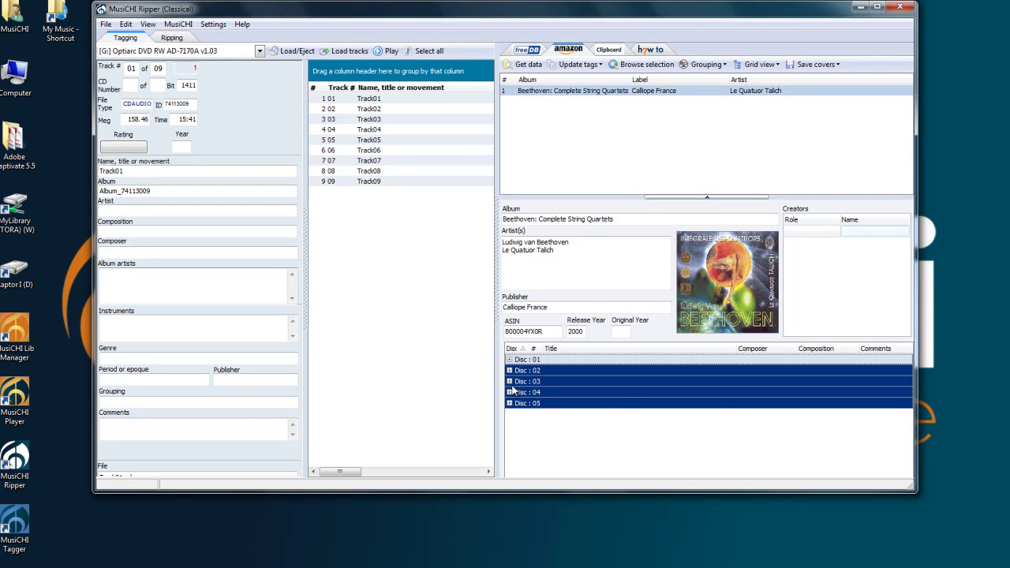
click(510, 382)
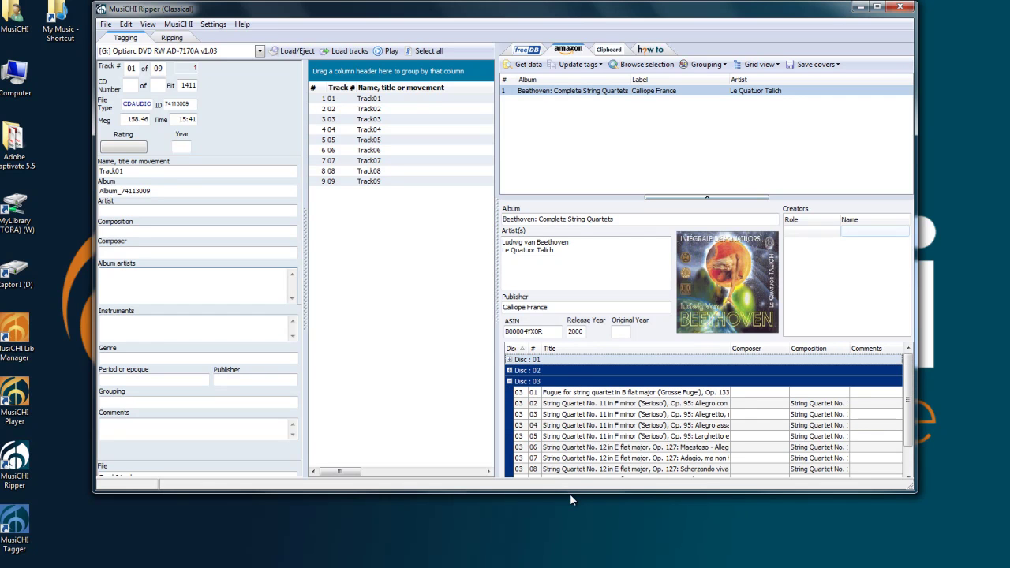
drag(570, 491, 588, 561)
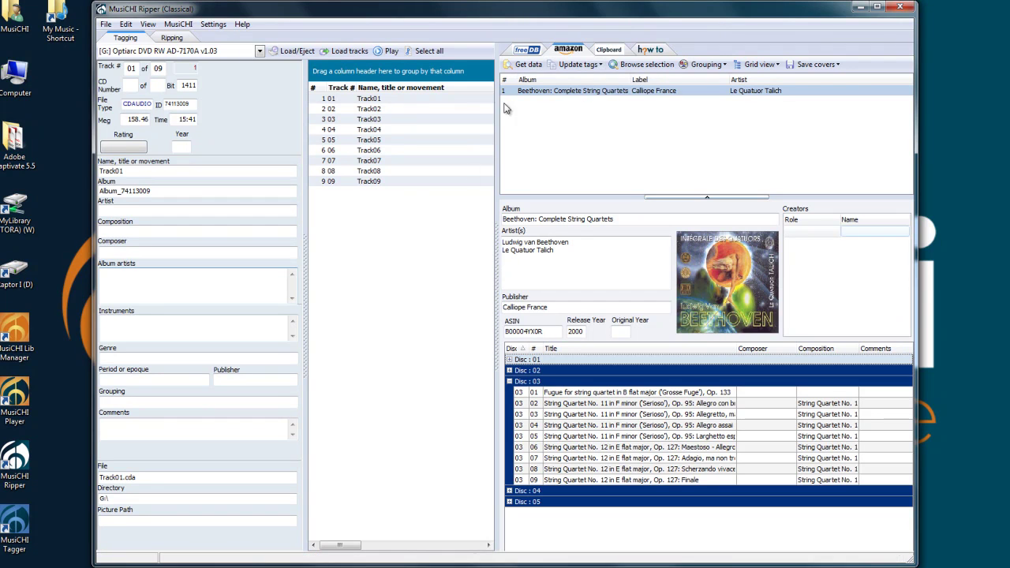
Update all tags of the CD tracks from Amazon's Disc 03 and widen the track list for the full titles.
click(594, 65)
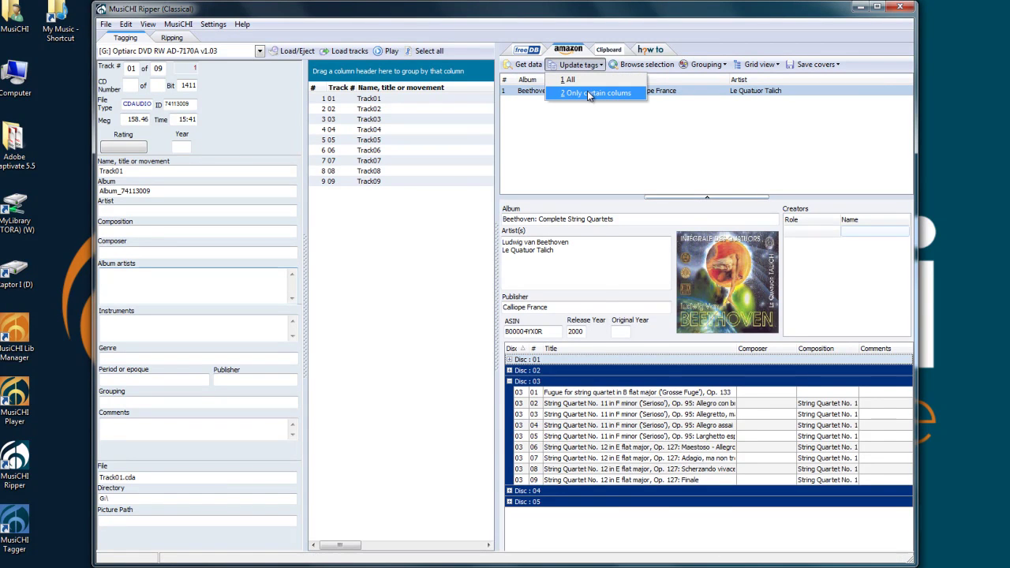
click(588, 93)
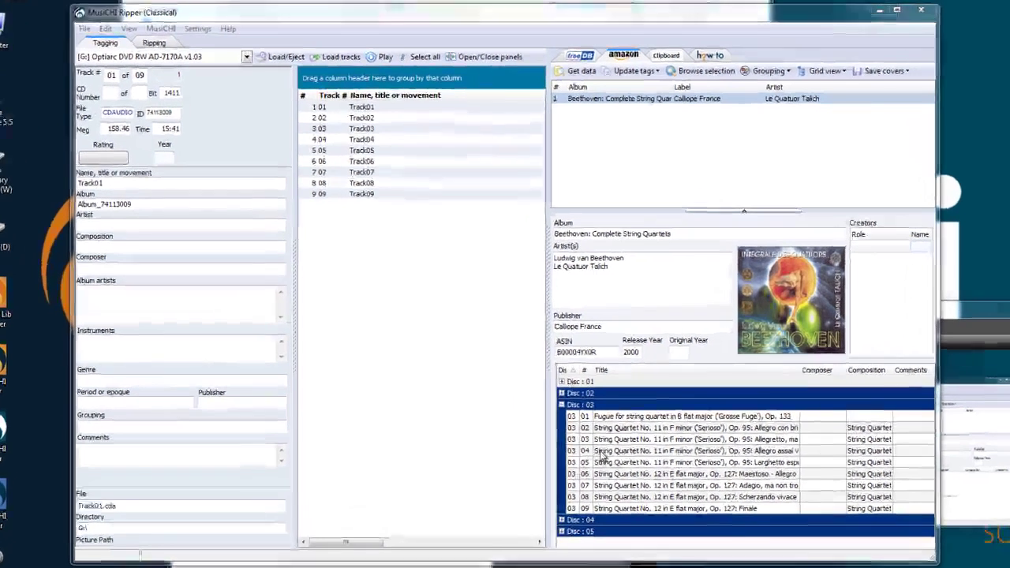
double_click(585, 439)
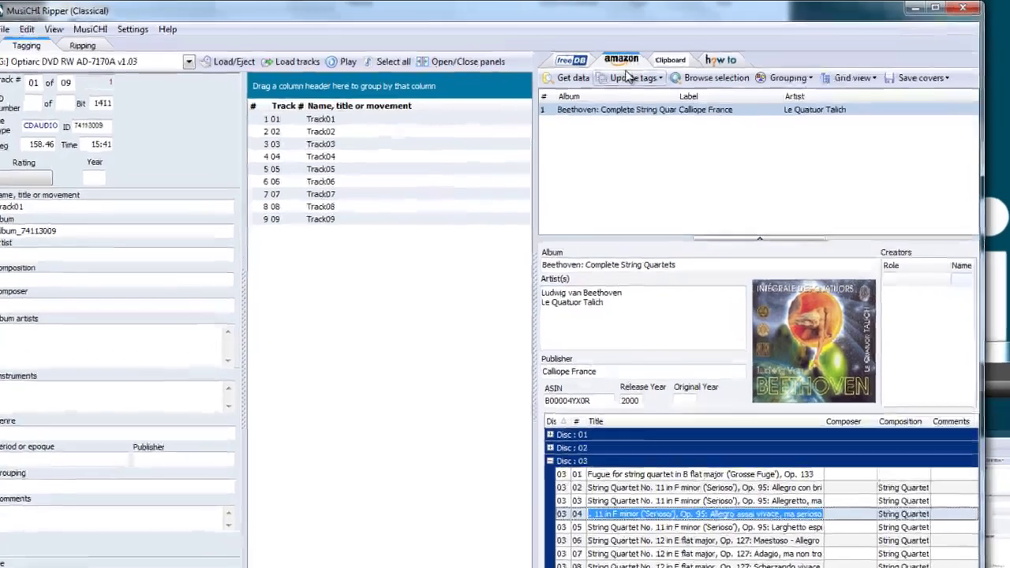
click(628, 67)
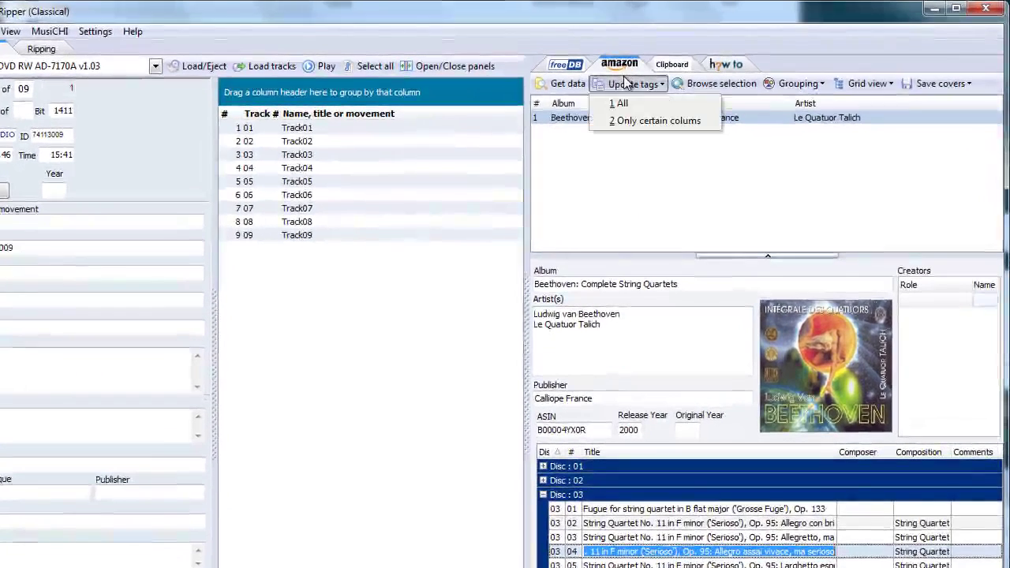
click(621, 105)
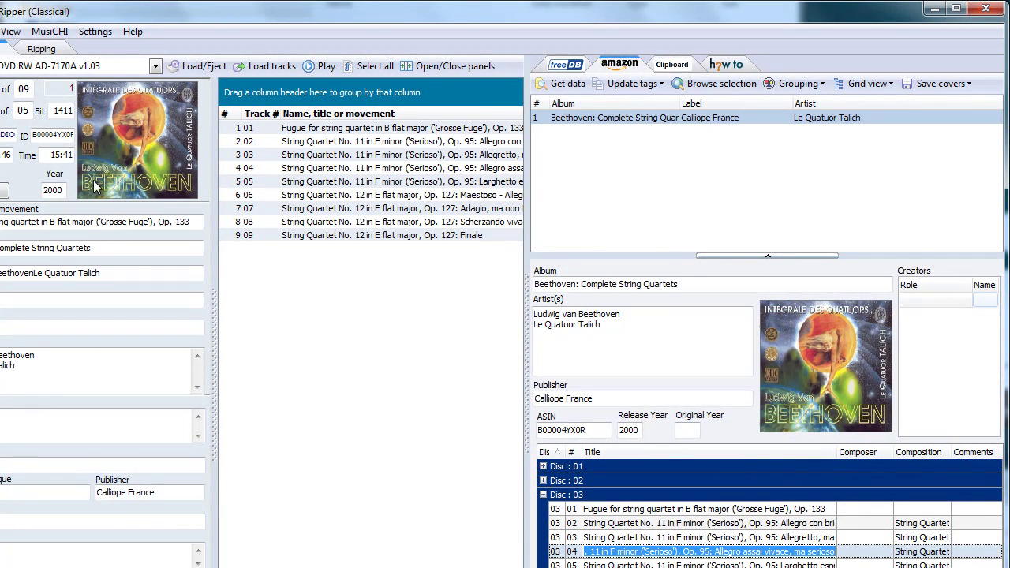
drag(527, 176, 712, 172)
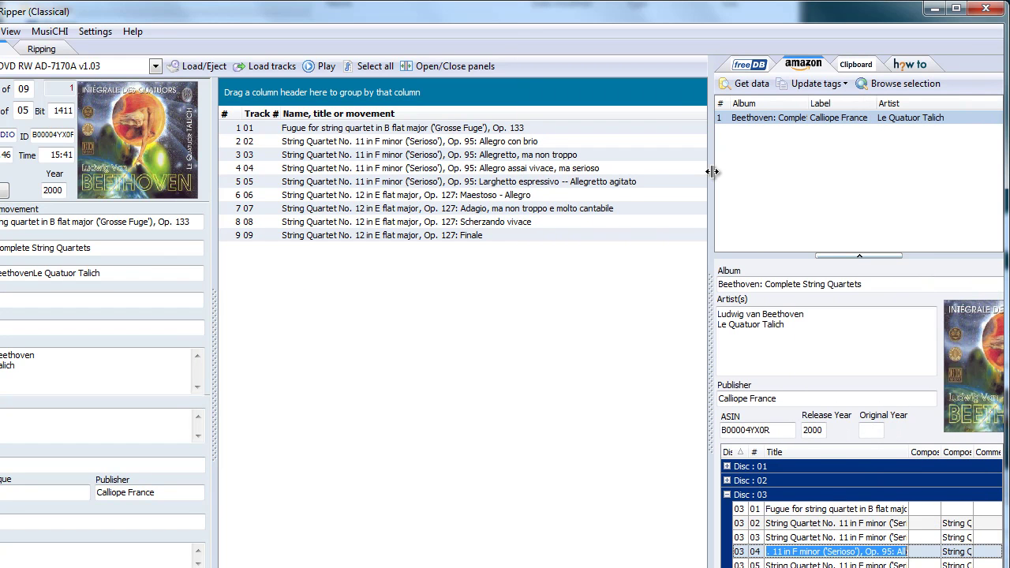
Widen the Artist column in the freeDB results and update only the Artist tag from that data.
click(746, 65)
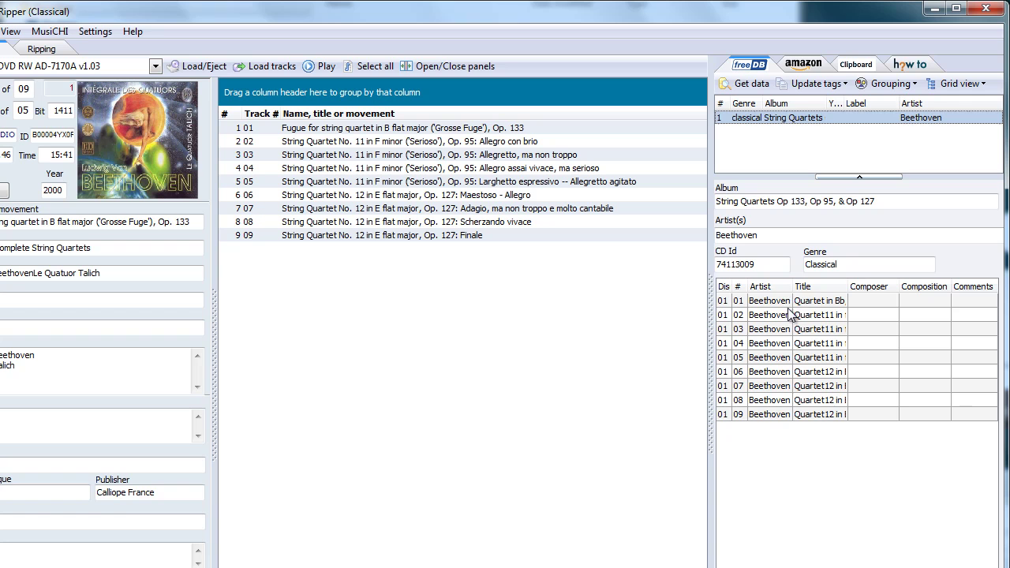
drag(792, 284, 877, 286)
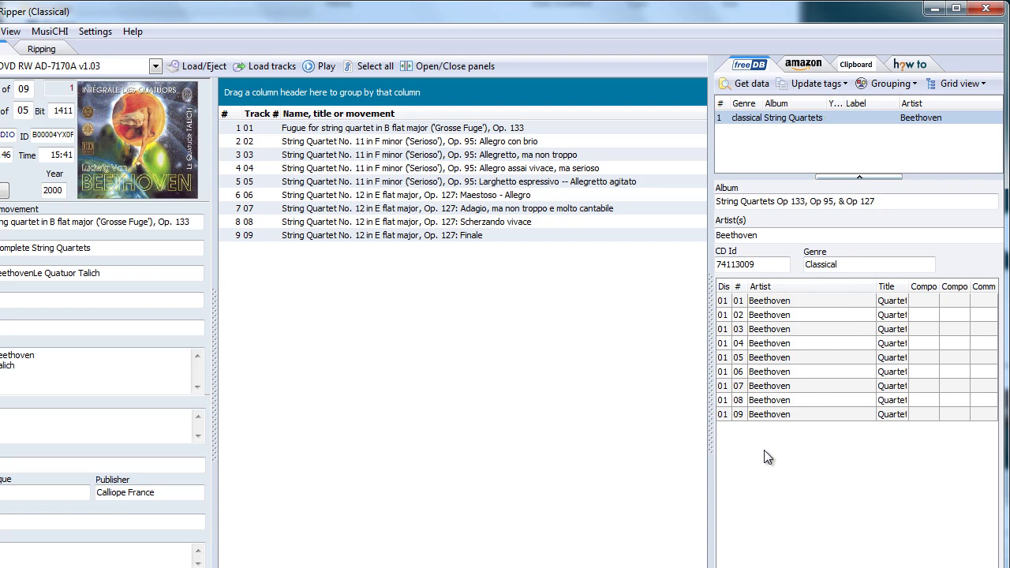
click(802, 89)
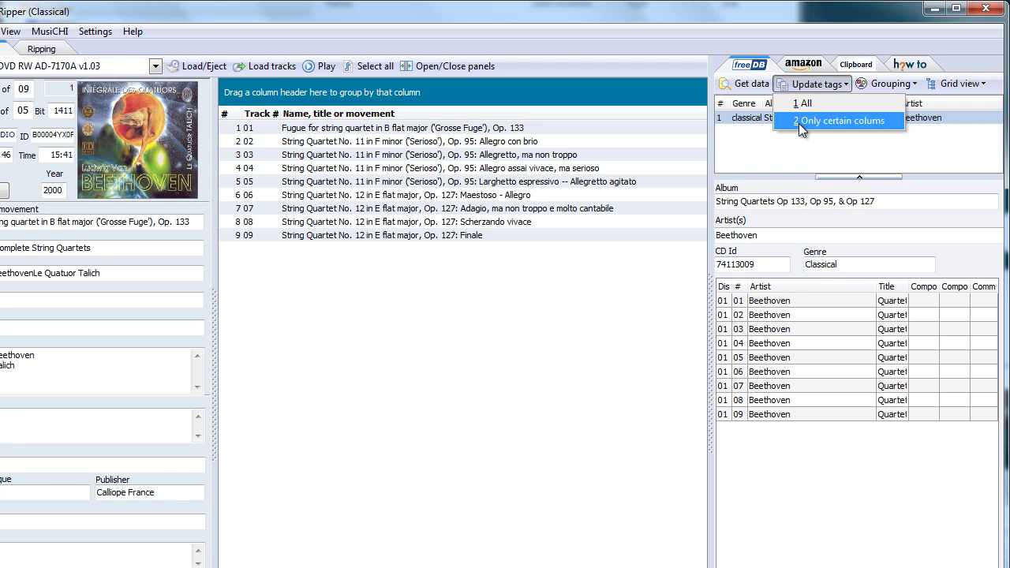
click(799, 123)
click(387, 347)
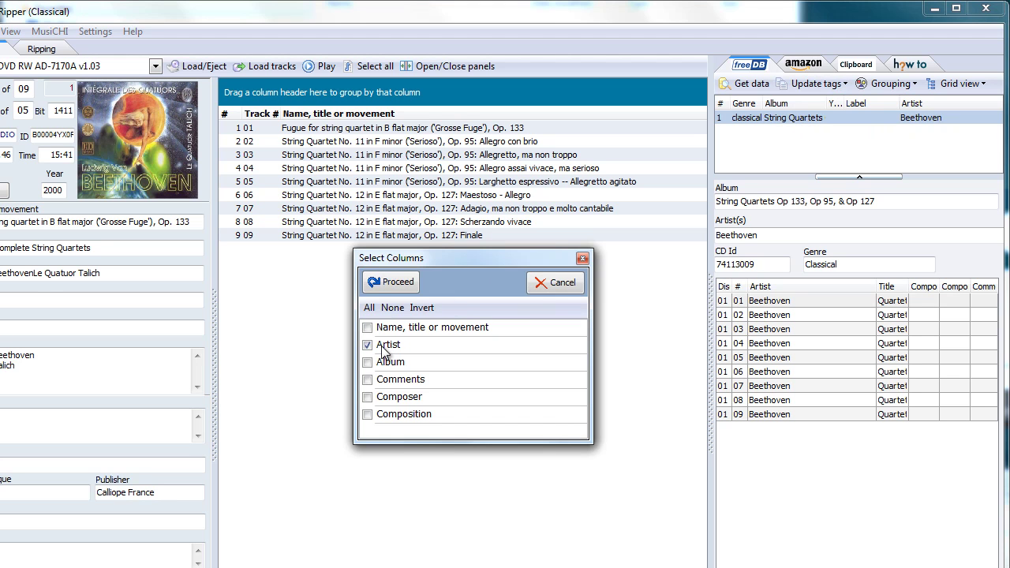
click(386, 281)
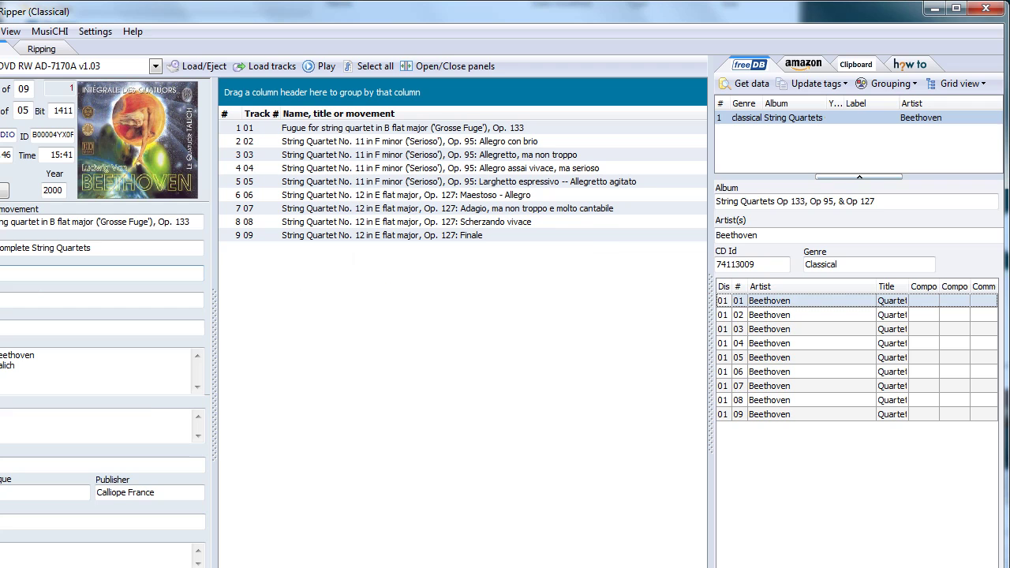
click(153, 416)
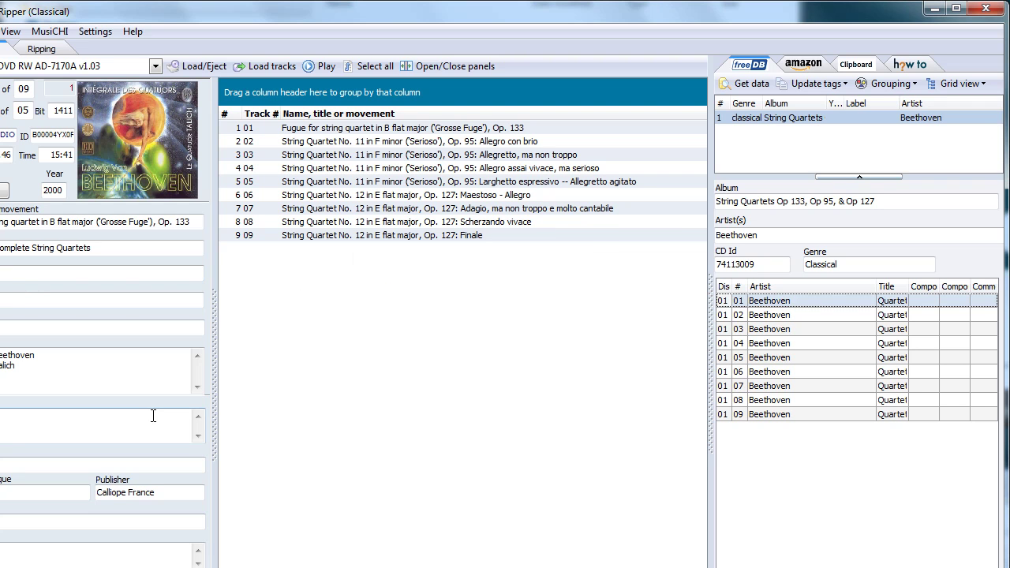